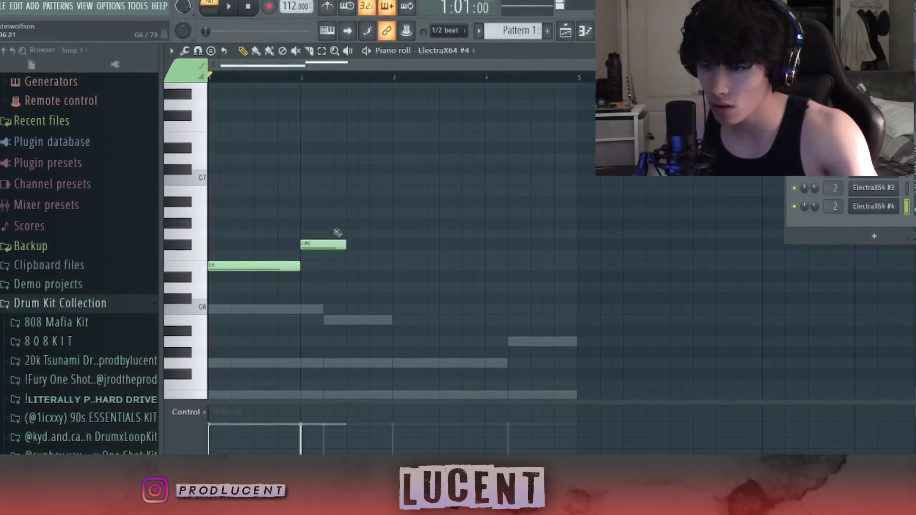
Transpose the three-note ElectraX64 #4 melody down one octave and duplicate it into bars 3 and 4
drag(444, 297, 196, 155)
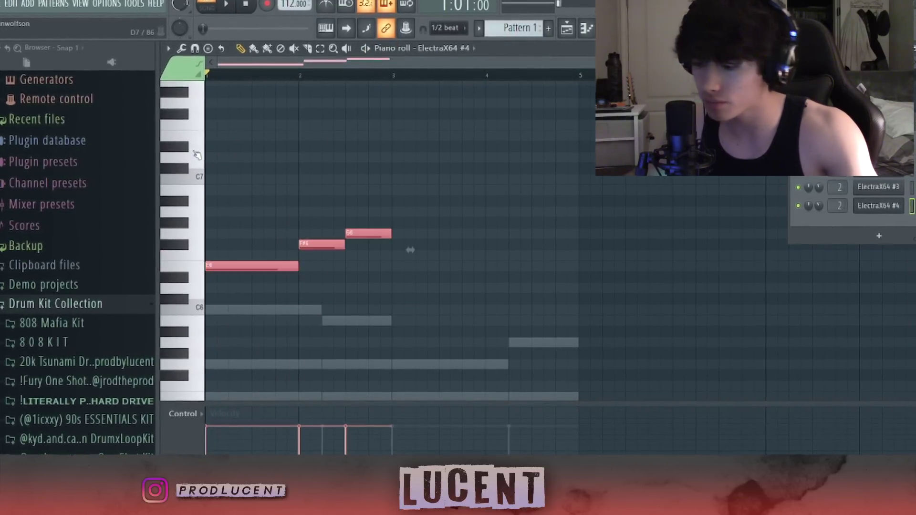
scroll(334, 200, down, 3)
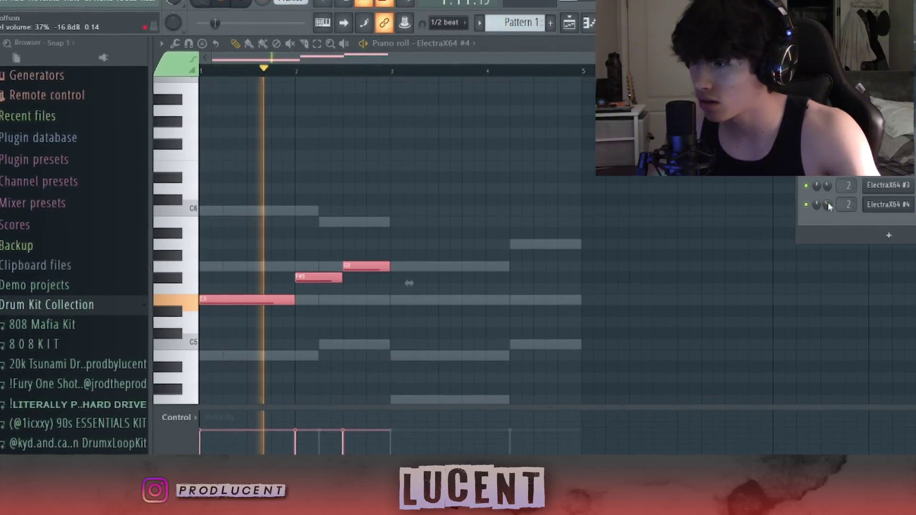
drag(387, 67, 62, 164)
key(ctrl+b)
click(465, 126)
scroll(477, 214, up, 1)
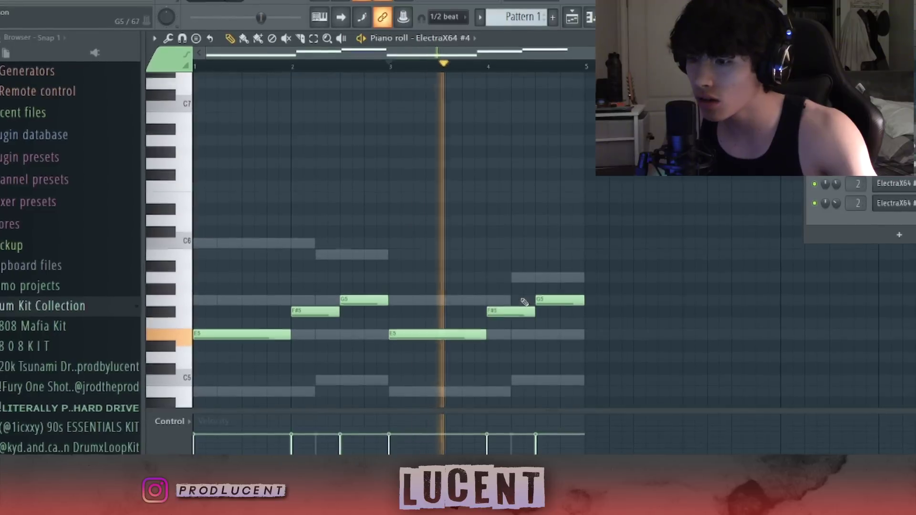
Raise the duplicated ElectraX64 #4 melody's two bar 4 notes, moving the last one up to A5
drag(494, 311, 494, 300)
drag(557, 299, 558, 278)
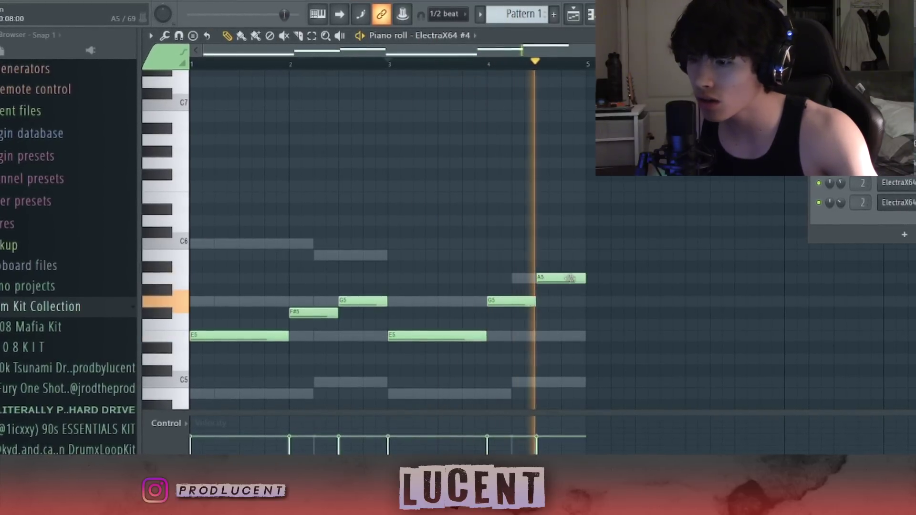
scroll(589, 130, down, 1)
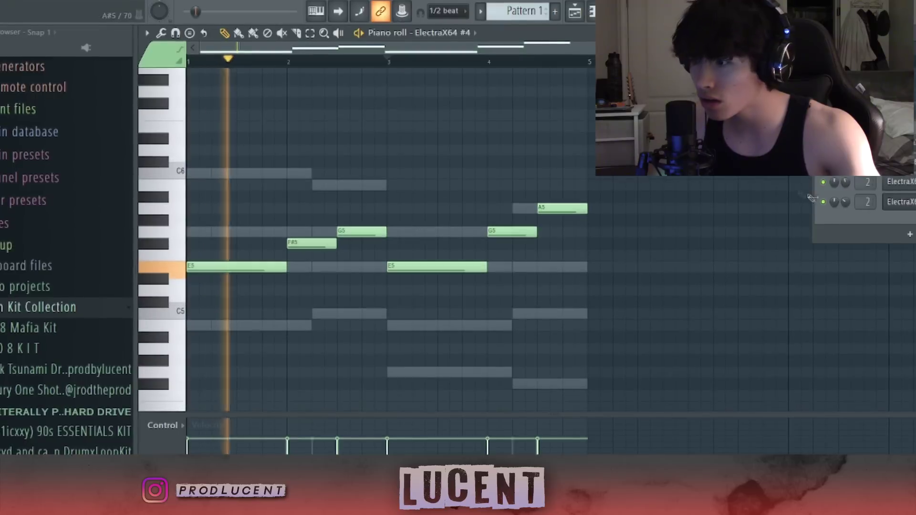
drag(511, 229, 511, 205)
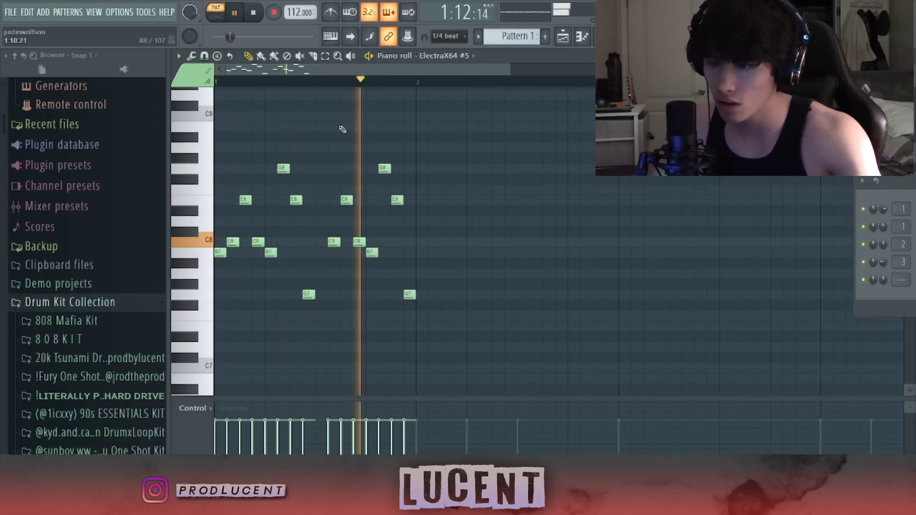
Lower the repeated G#7 notes of the ElectraX64 #5 arpeggio to G7 and play the pattern
scroll(390, 248, up, 2)
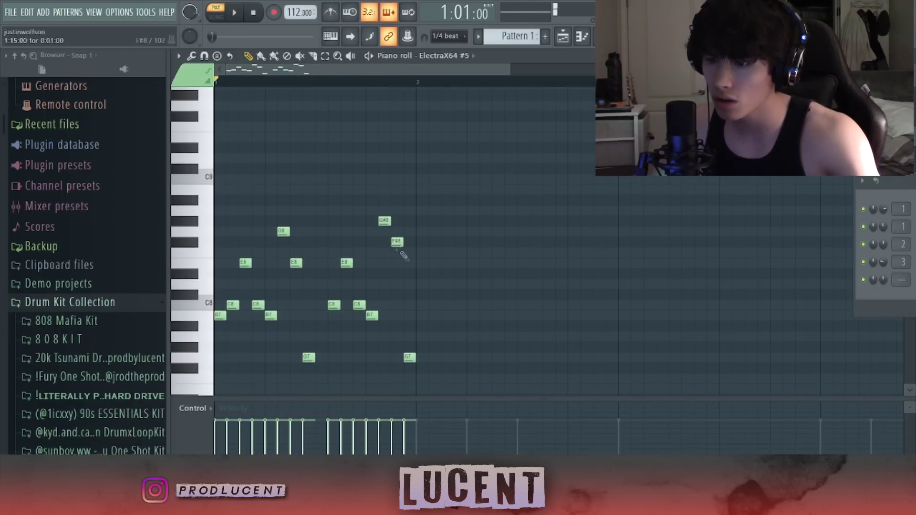
drag(841, 207, 509, 230)
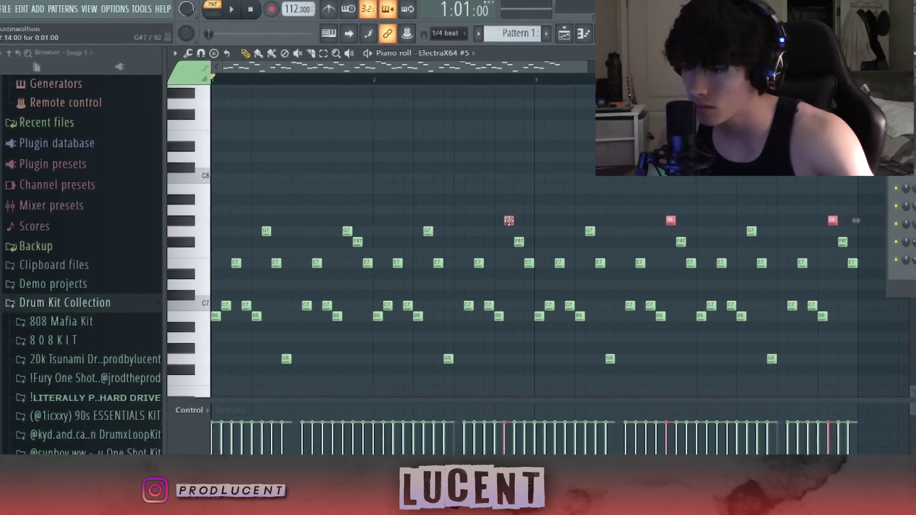
click(508, 117)
key(space)
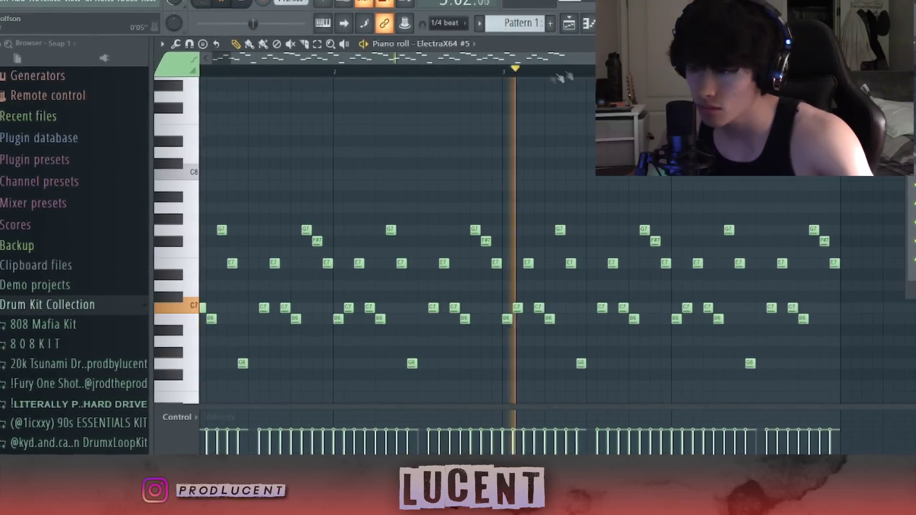
Set the piano roll snap to Bar, stop playback and duplicate the ElectraX64 #5 arpeggio after itself
scroll(458, 66, down, 3)
click(446, 20)
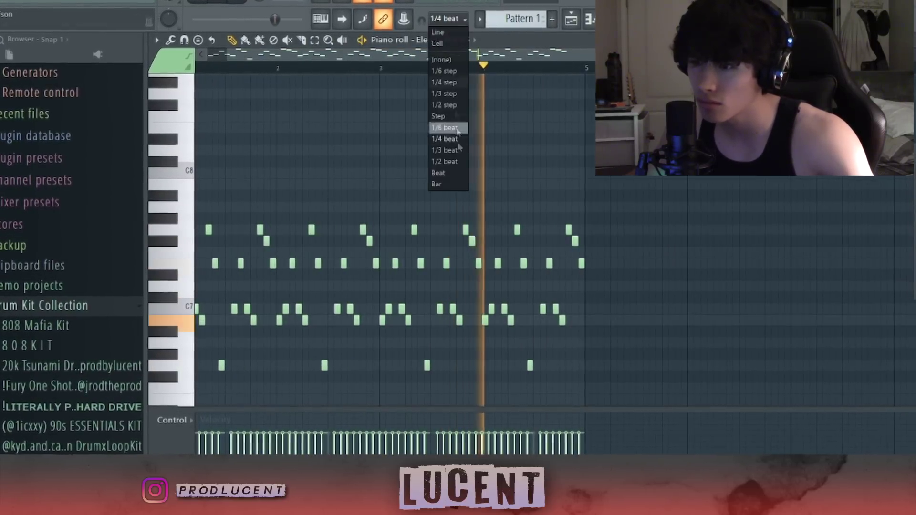
click(448, 182)
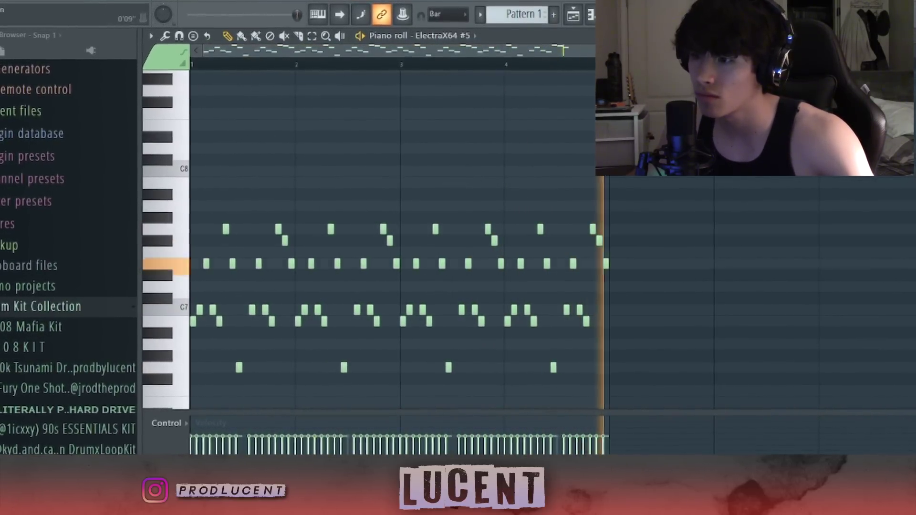
key(space)
key(ctrl+b)
key(ctrl+d)
drag(483, 90, 857, 295)
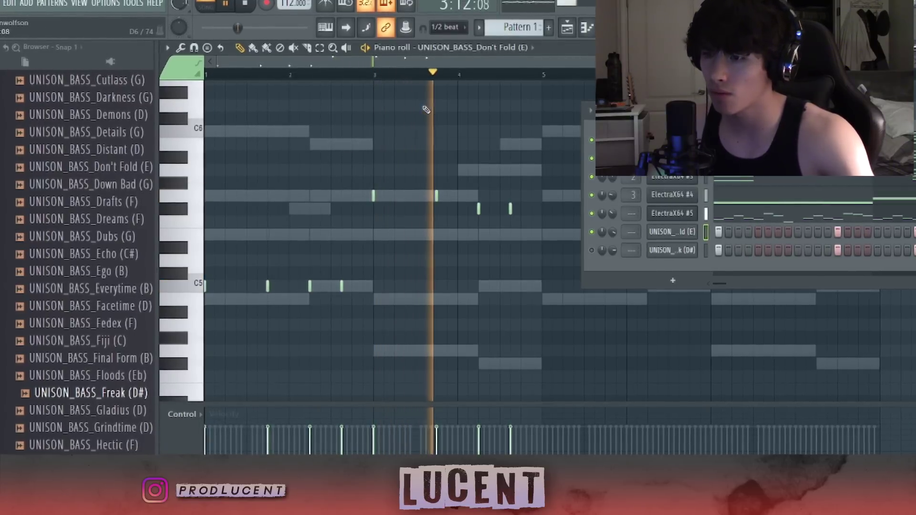
Duplicate all UNISON_BASS_Don't Fold (E) notes from bars 1 to 4 into bars 5 to 8
key(ctrl+a)
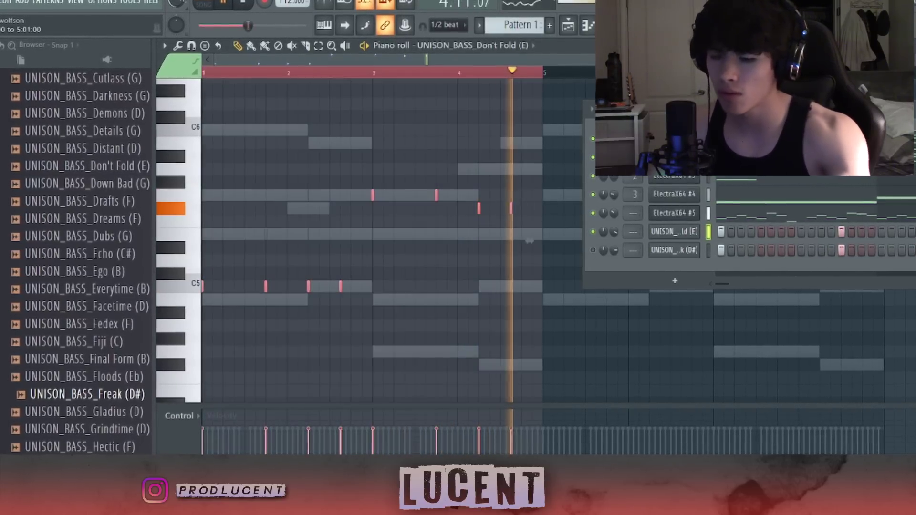
key(ctrl+b)
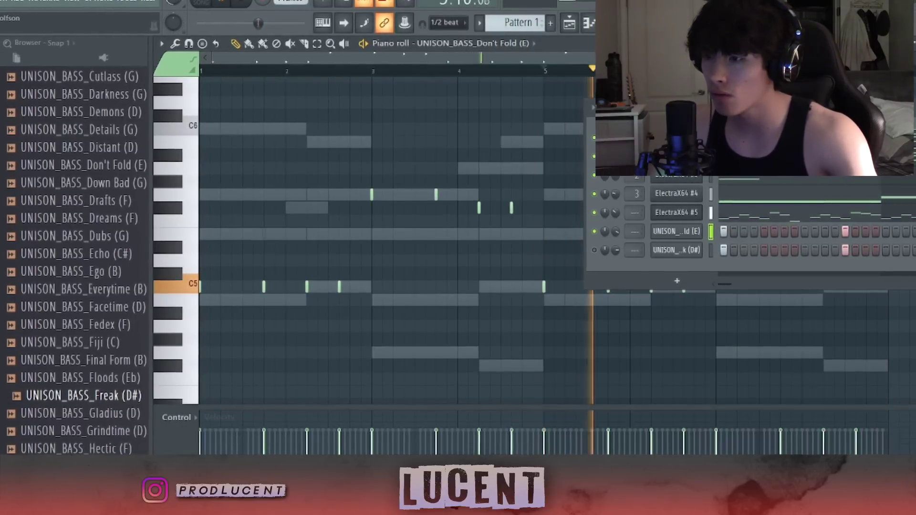
key(F6)
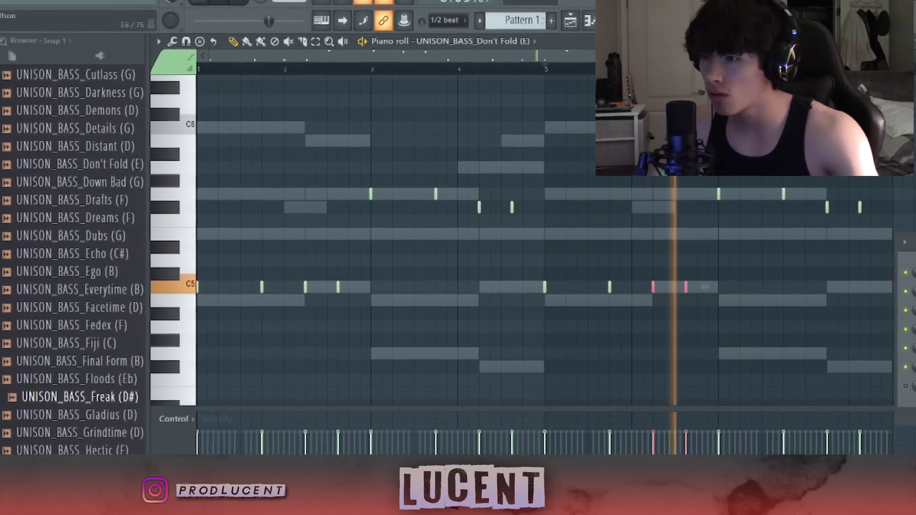
Remove the UNISON_BASS_Freak (D#) channel from the channel rack
key(F6)
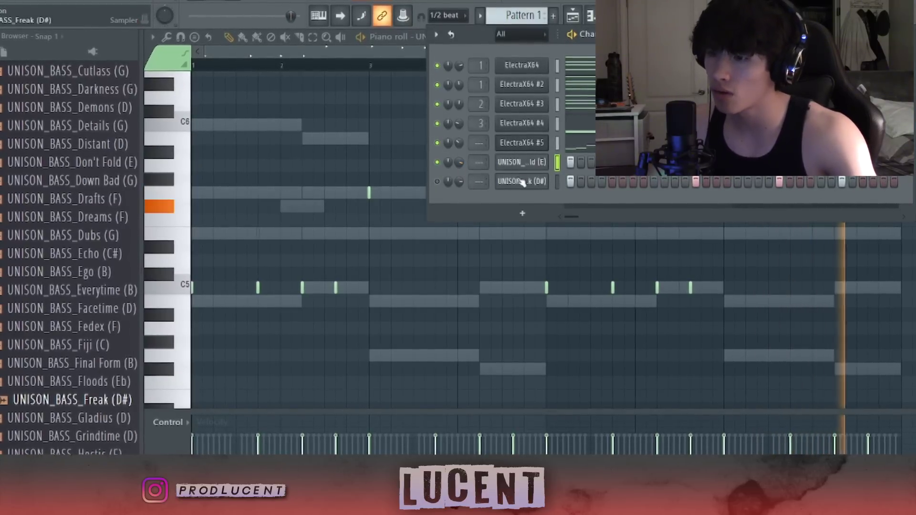
right_click(523, 182)
click(573, 286)
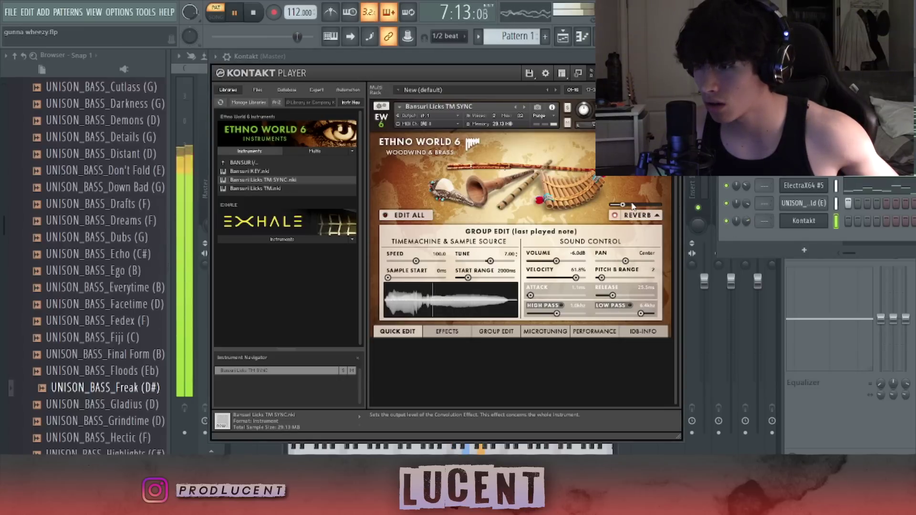
Open the Kontakt channel's piano roll and place one-bar B6 notes at the start of bars 1, 3, 5 and 7
right_click(685, 217)
click(701, 224)
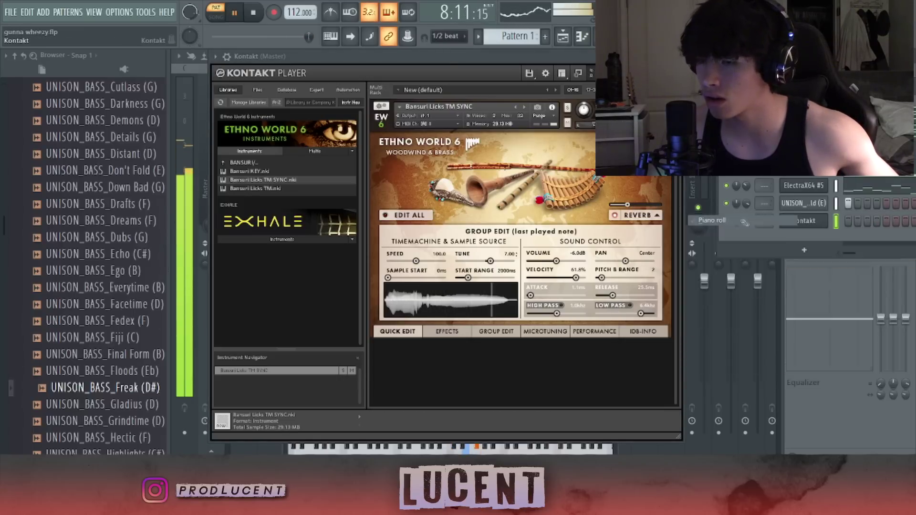
scroll(382, 296, up, 6)
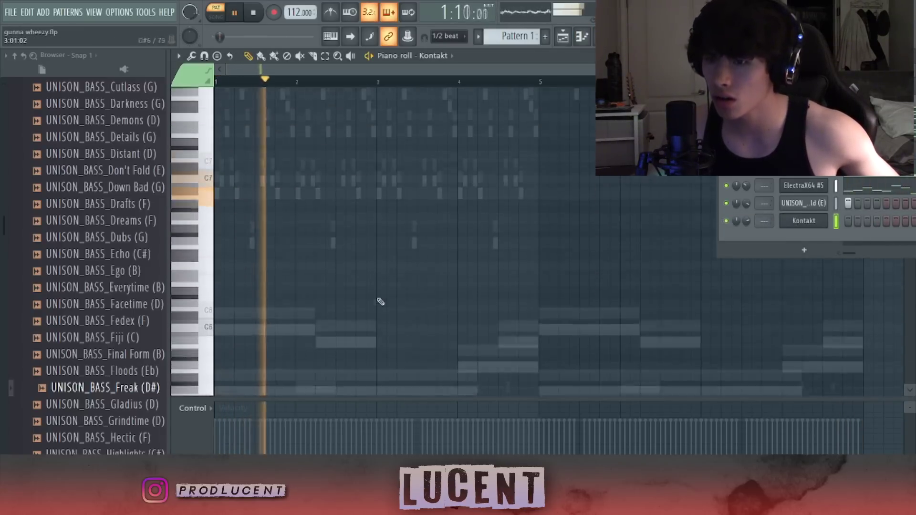
drag(217, 223, 302, 246)
click(382, 223)
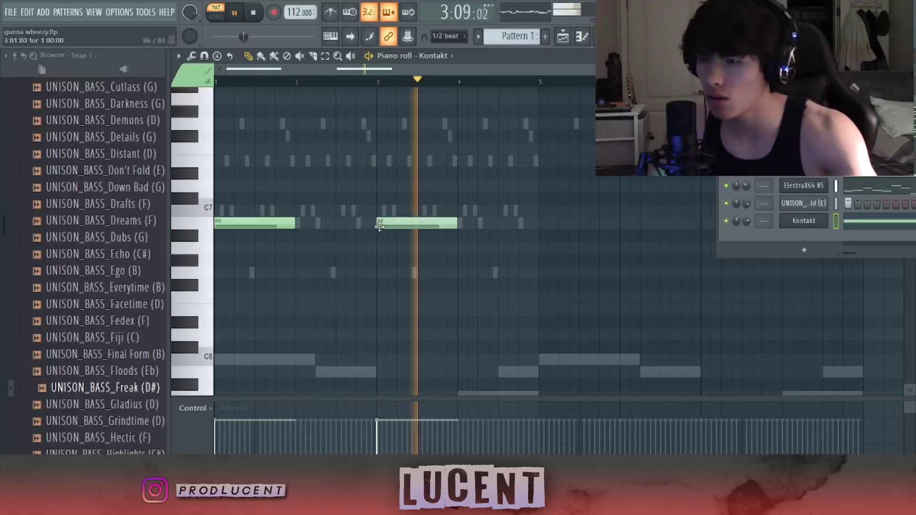
click(549, 223)
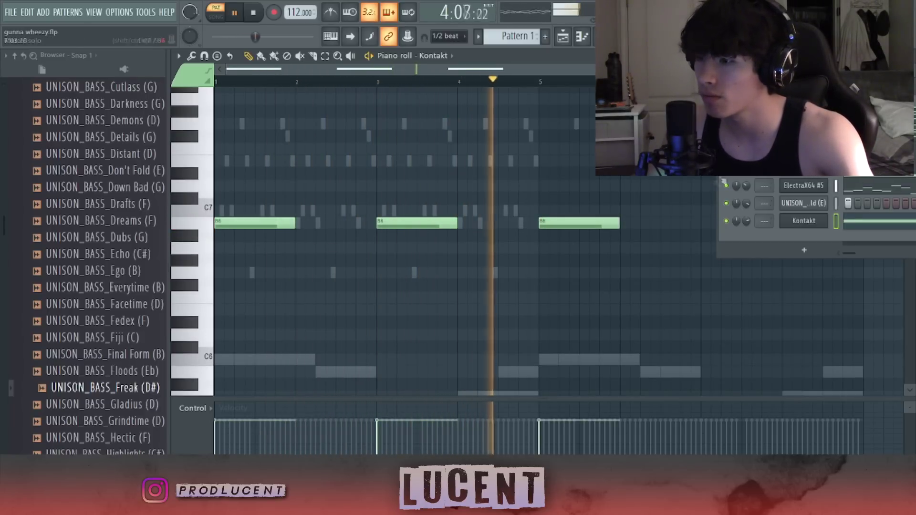
click(702, 222)
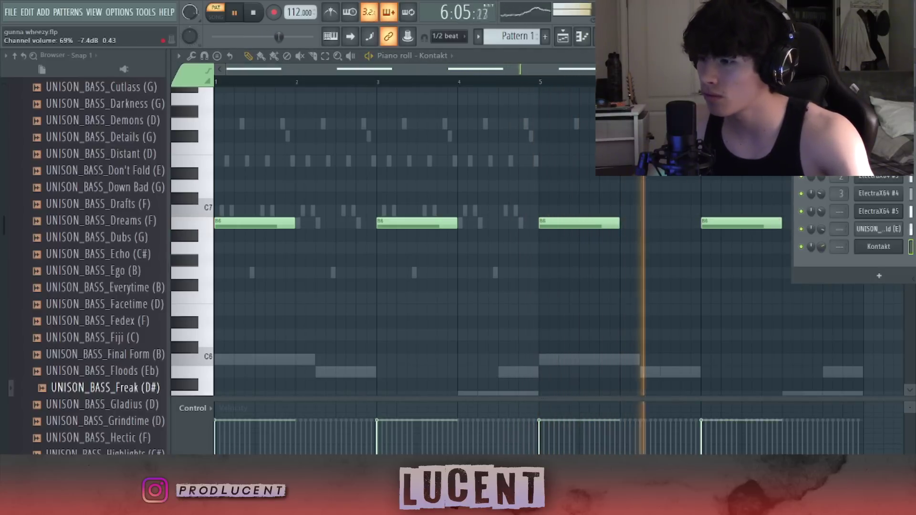
Lengthen all four Kontakt B6 notes to two bars each and check the Bansuri Licks instrument window
drag(782, 225, 288, 215)
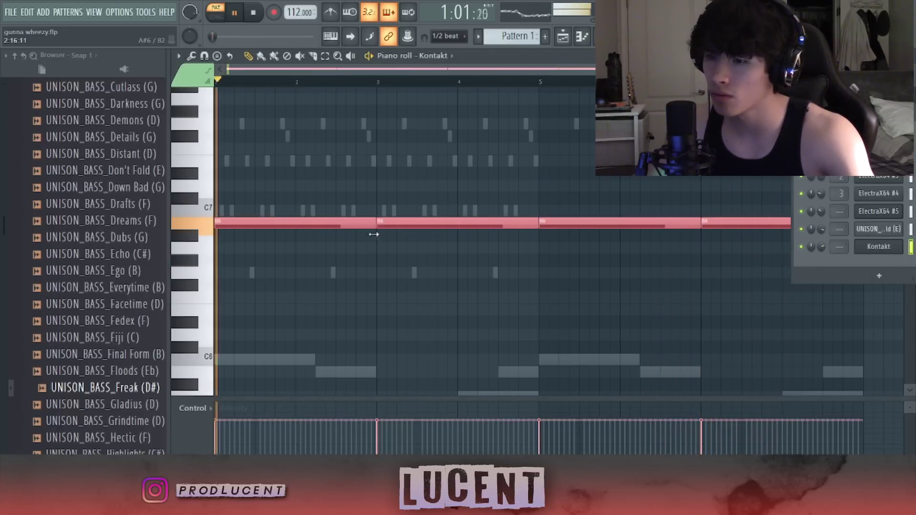
click(373, 234)
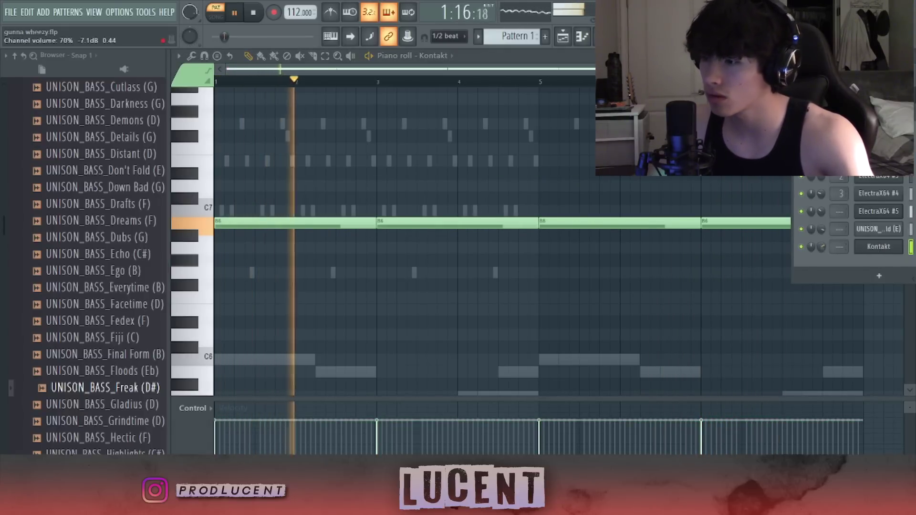
click(878, 246)
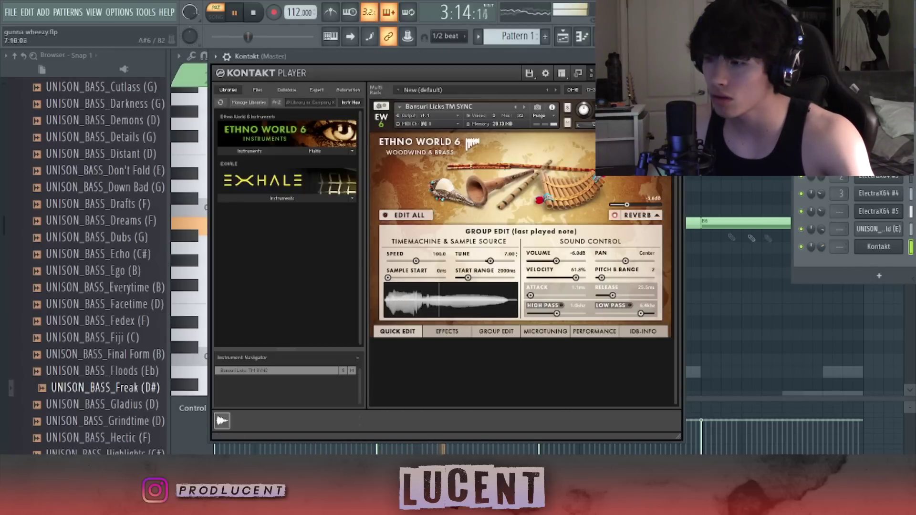
key(Escape)
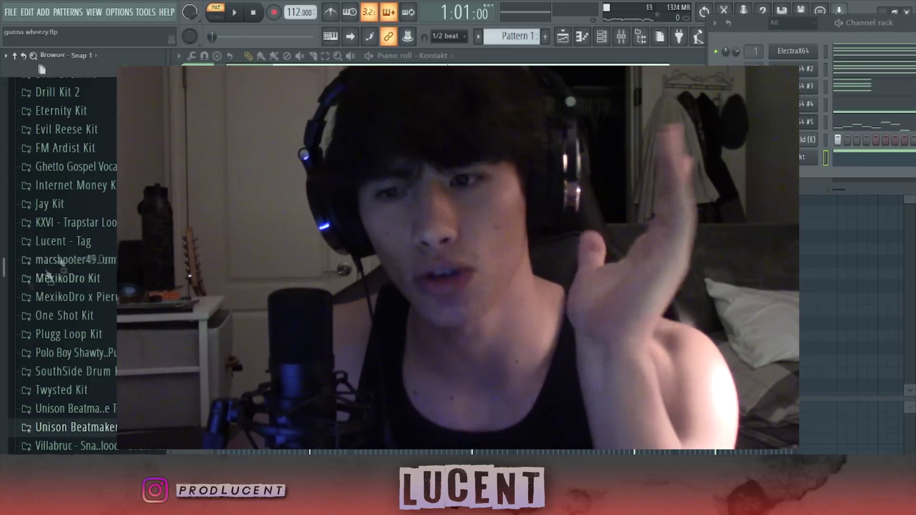
Play the pattern and add Clap - Mp3 hits on C5 at the third beat of bars 3 and 4
scroll(48, 275, up, 15)
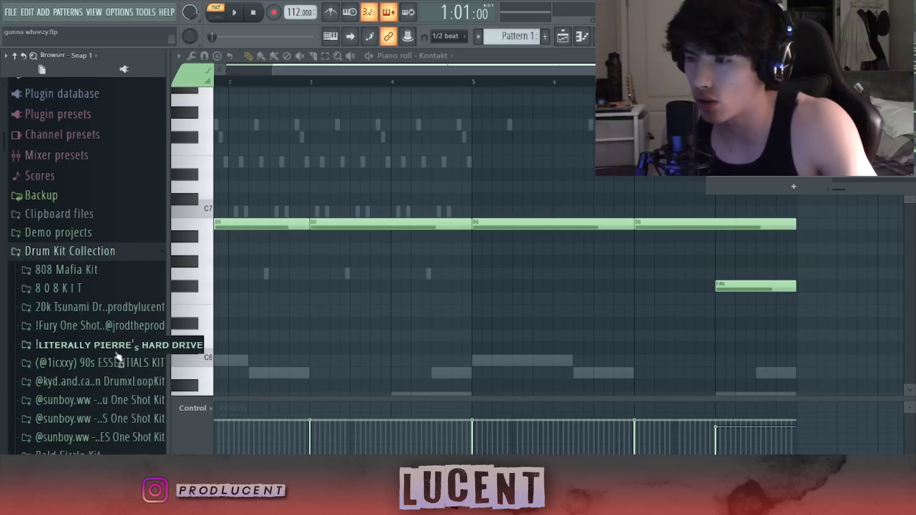
scroll(133, 229, down, 3)
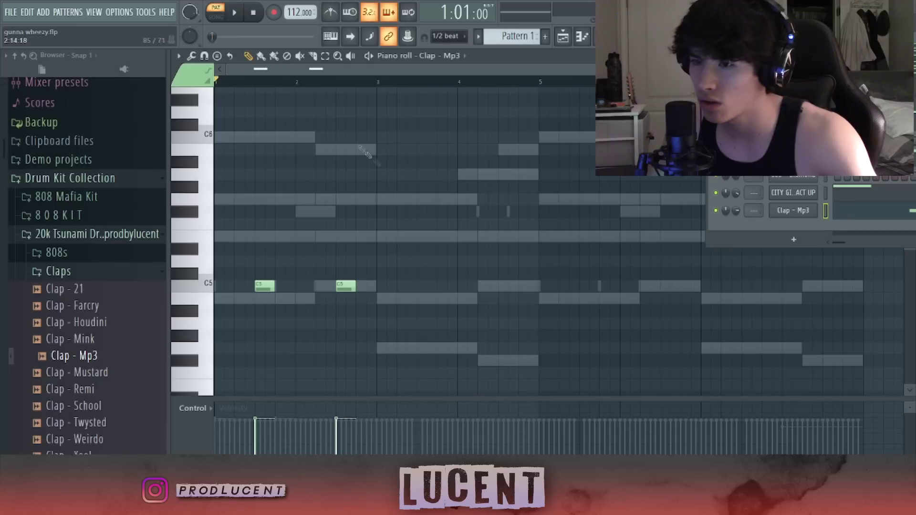
key(space)
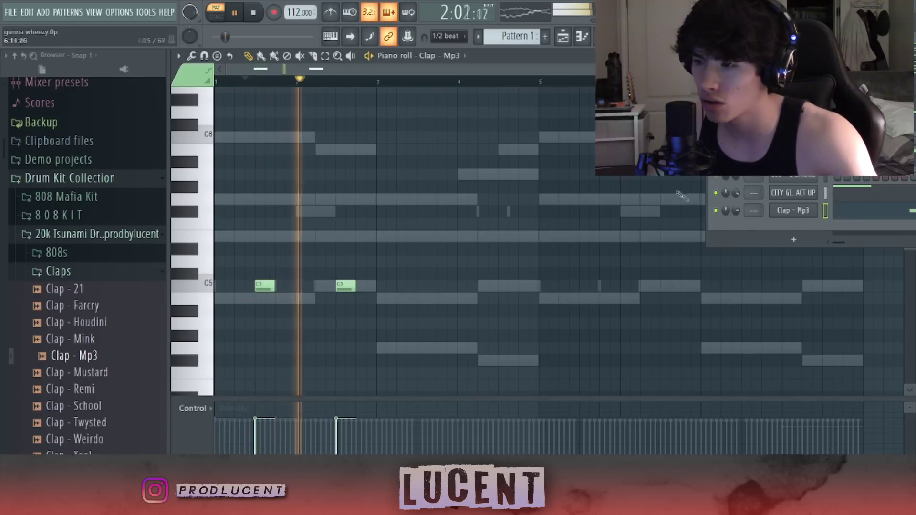
click(425, 286)
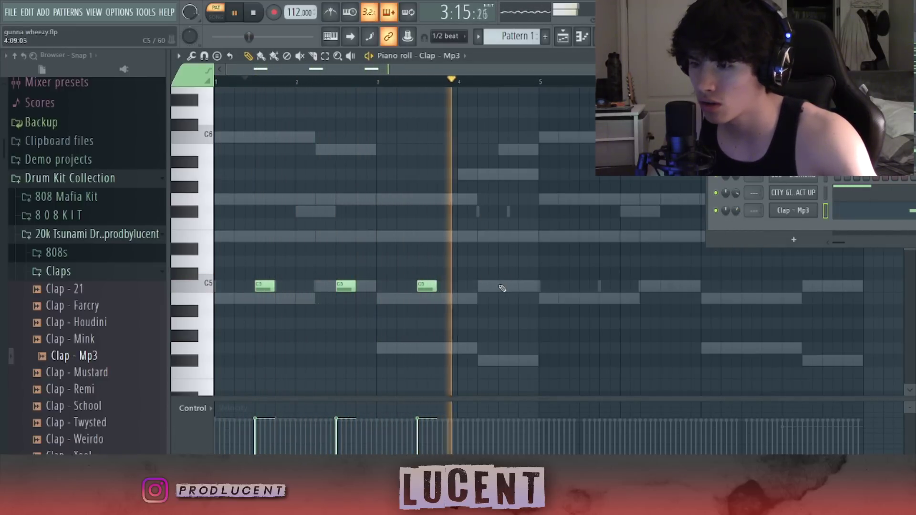
click(501, 287)
click(512, 286)
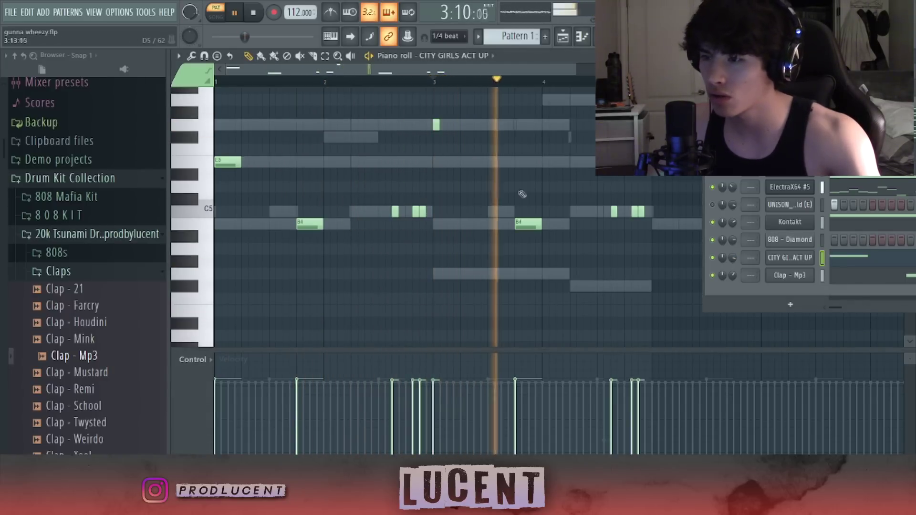
Replace the B4 note in bar 3 of CITY GIRLS ACT UP with a short G4 note and play it back
right_click(525, 224)
click(518, 274)
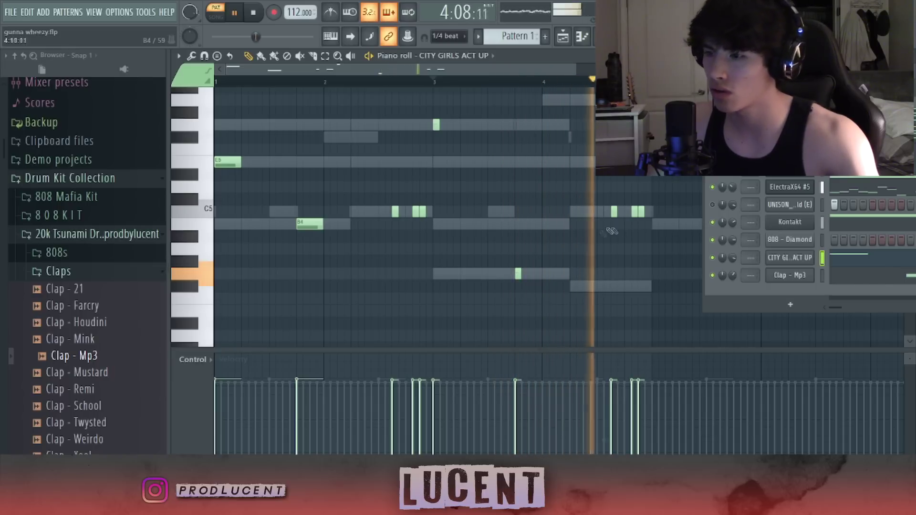
key(space)
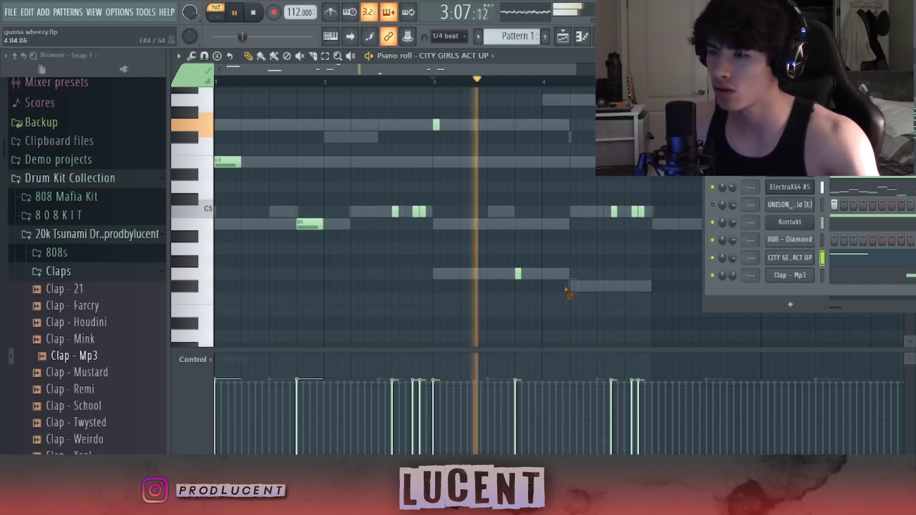
Raise the phrase-ending C5 hits of CITY GIRLS ACT UP to F#5 and add an F#6 hit in bar 8
drag(661, 220, 614, 210)
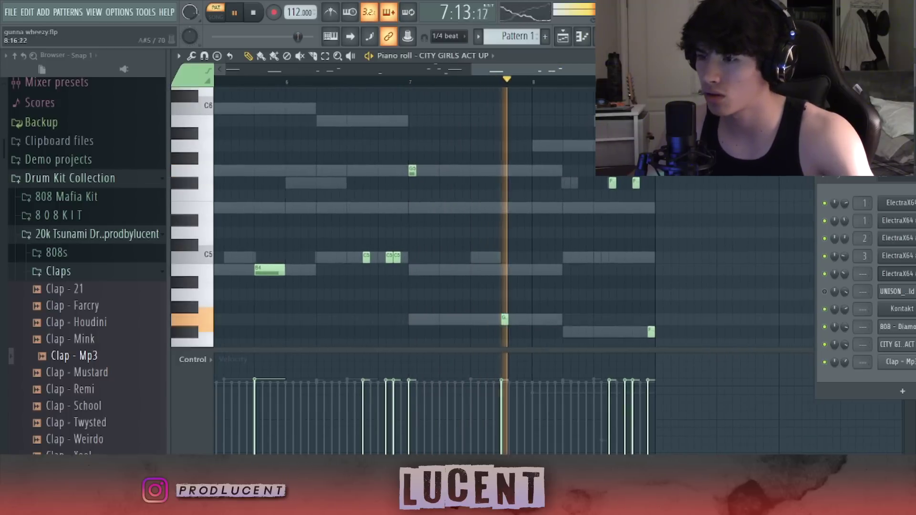
scroll(382, 215, up, 3)
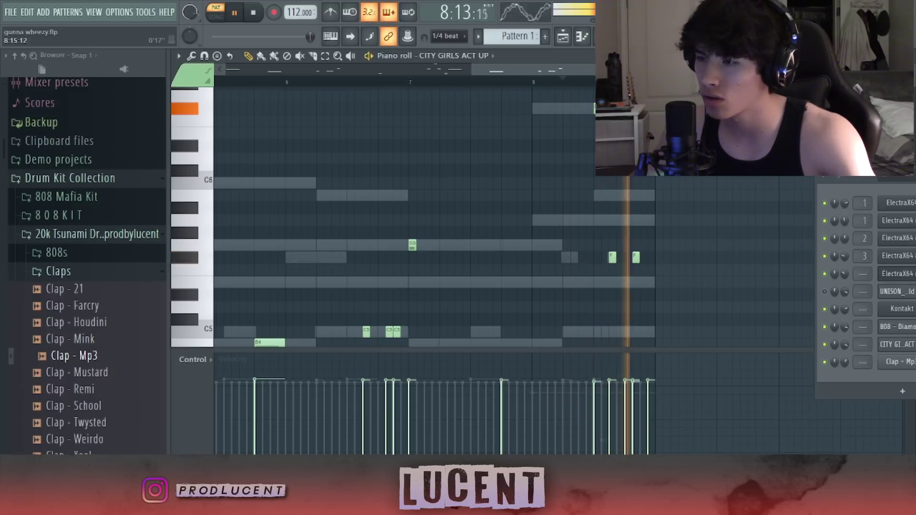
scroll(382, 215, down, 6)
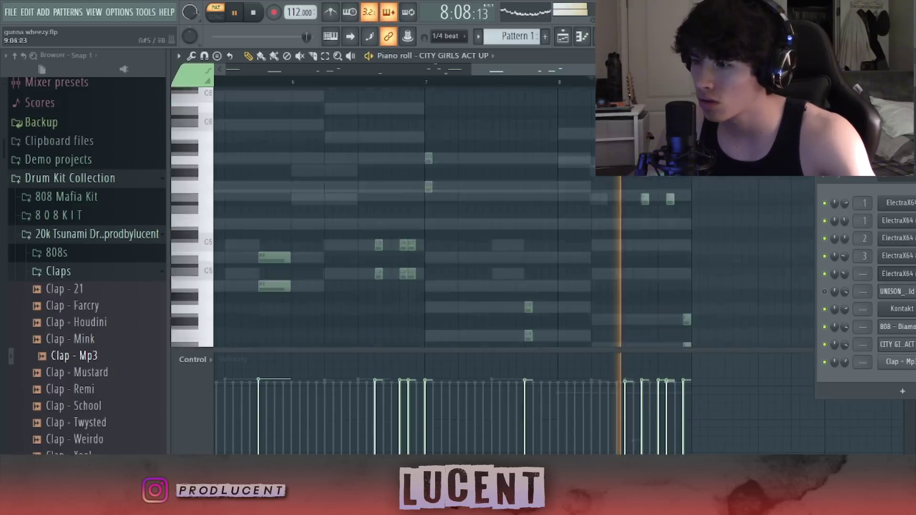
scroll(381, 215, up, 7)
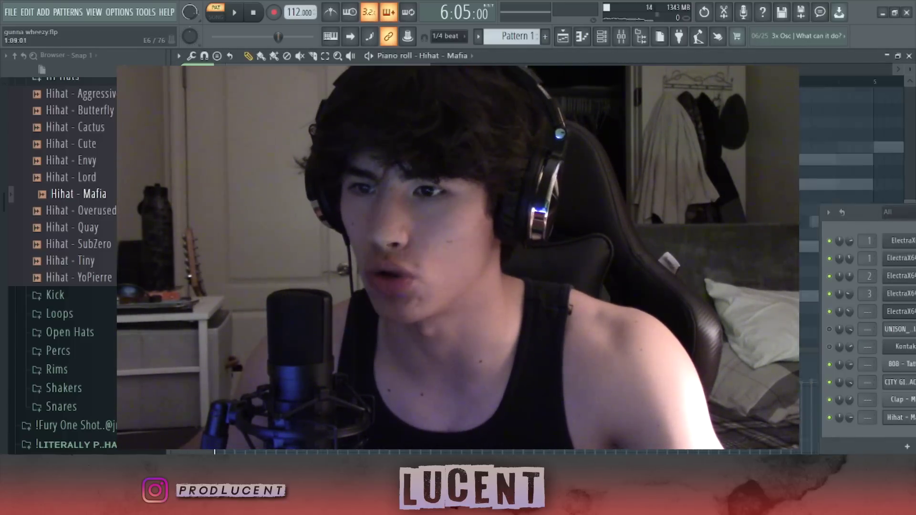
Place short Hihat - Mafia hits on C5 around beats 2 and 4 of bar 1, plus three consecutive hits from beat 2 of bar 2
key(space)
key(space)
click(268, 296)
click(291, 296)
click(277, 297)
click(360, 296)
click(451, 296)
click(463, 296)
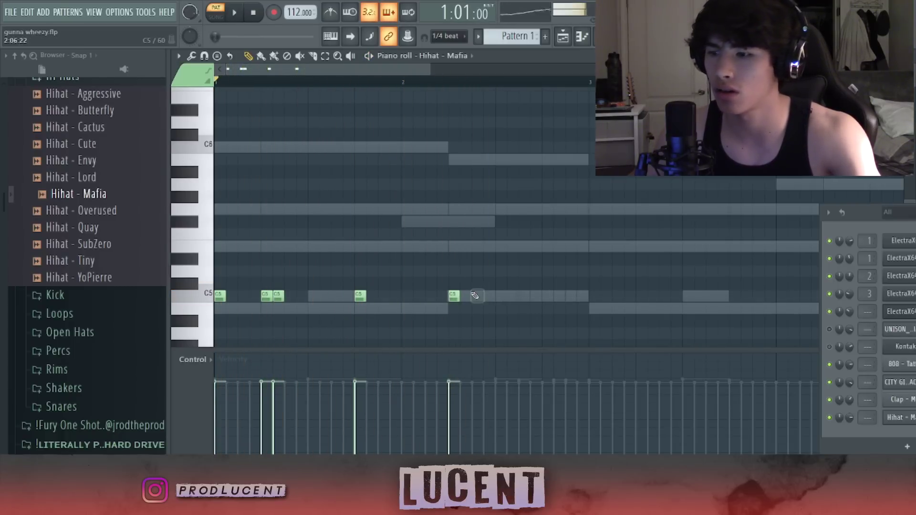
click(476, 296)
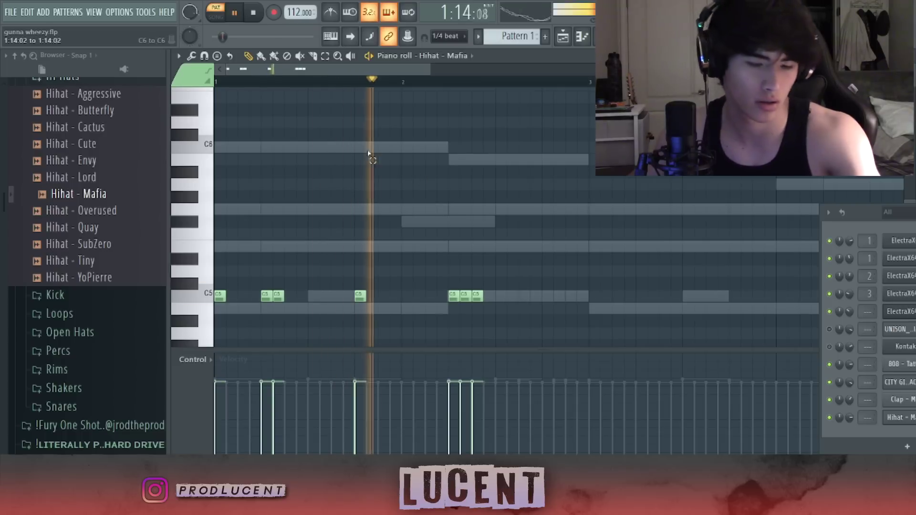
At 1/6 step snap, raise the fast hi-hat roll after beat 2 of bar 1 to D5 and shorten the C5 hit on beat 4
key(space)
ctrl+scroll(408, 110, up, 3)
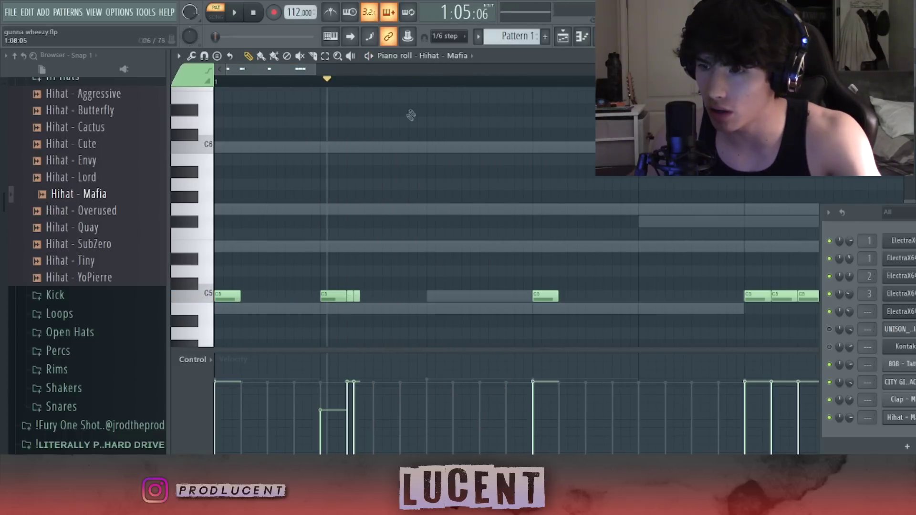
click(446, 36)
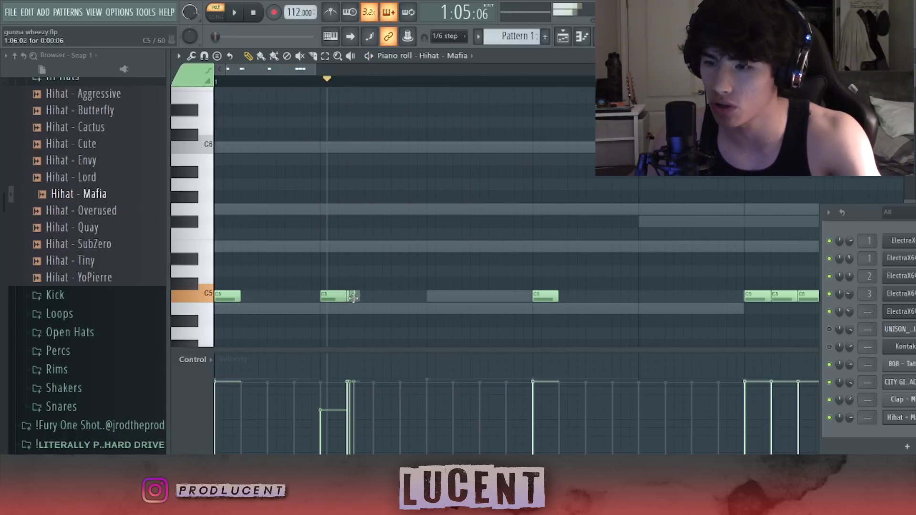
drag(355, 297, 349, 271)
key(space)
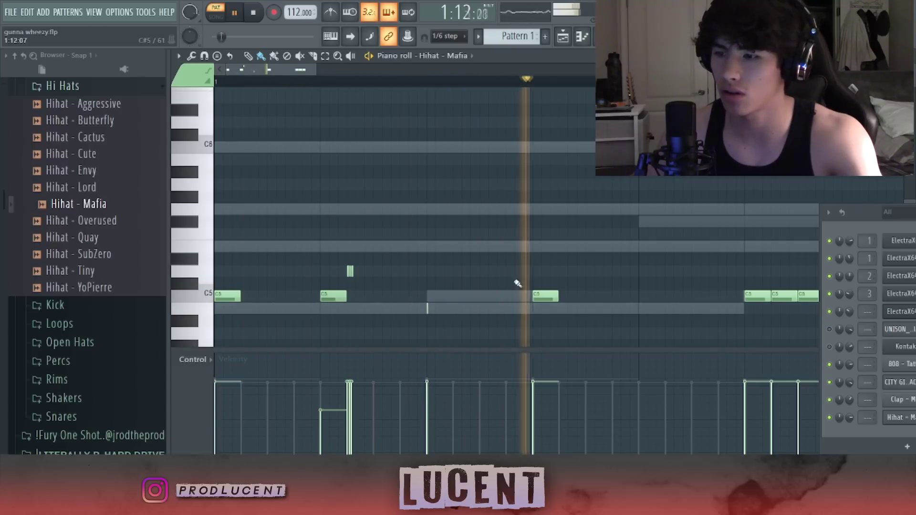
drag(557, 299, 544, 299)
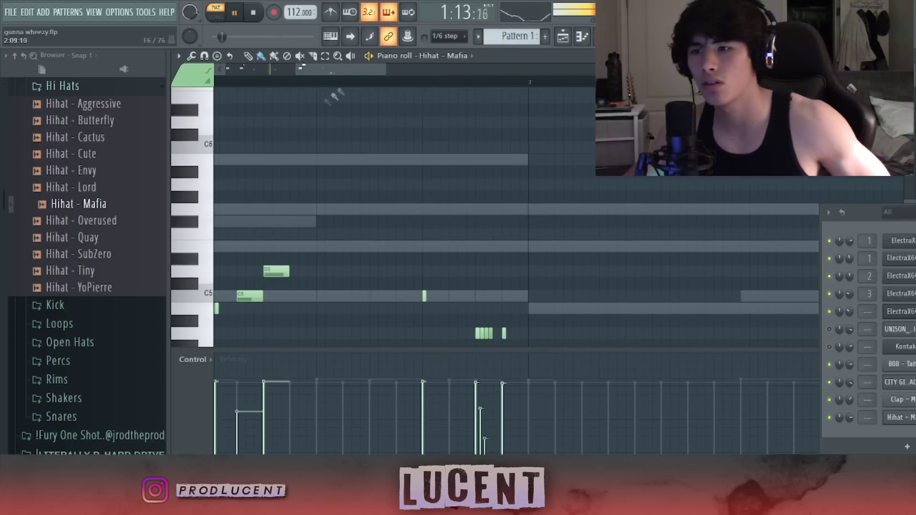
Set the snap to 1/2 beat, remove the D5 hi-hat from bar 2 and check the pattern by playing it
click(459, 36)
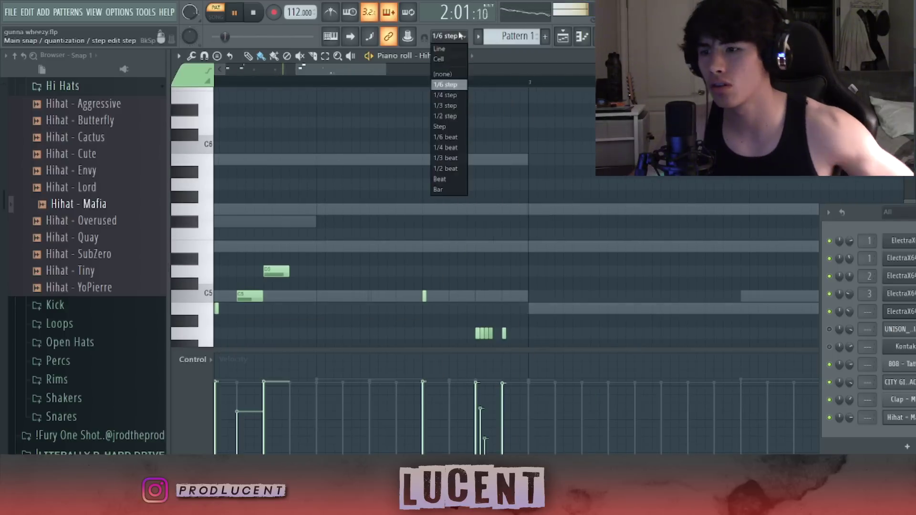
click(451, 168)
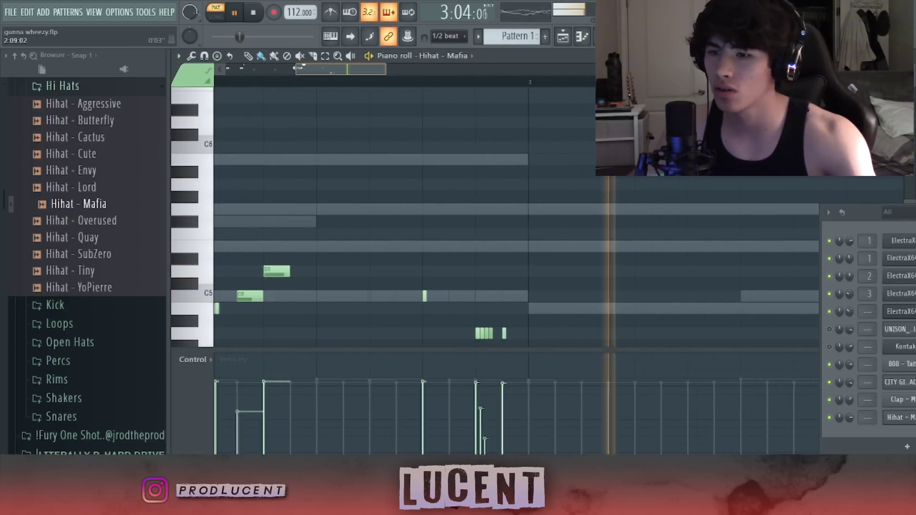
drag(298, 68, 280, 68)
key(space)
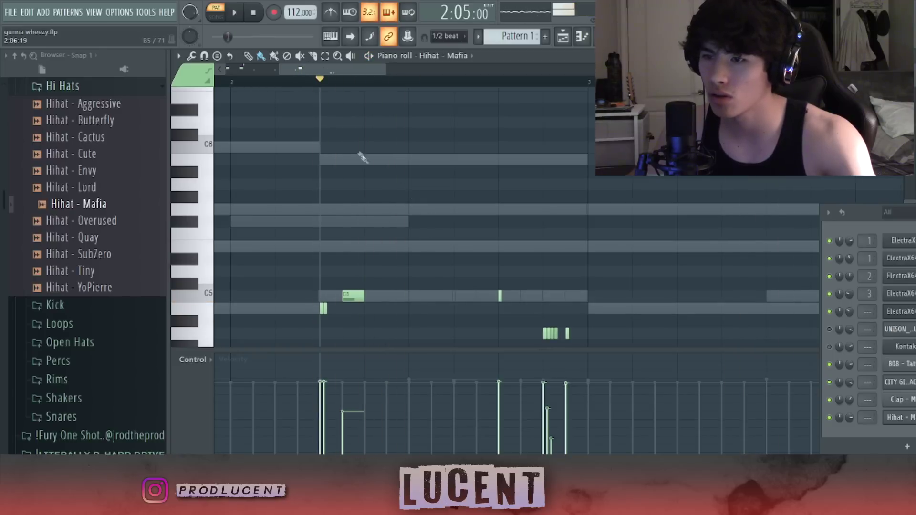
Duplicate the two-bar Hihat - Mafia pattern until it fills all eight bars
scroll(288, 85, down, 3)
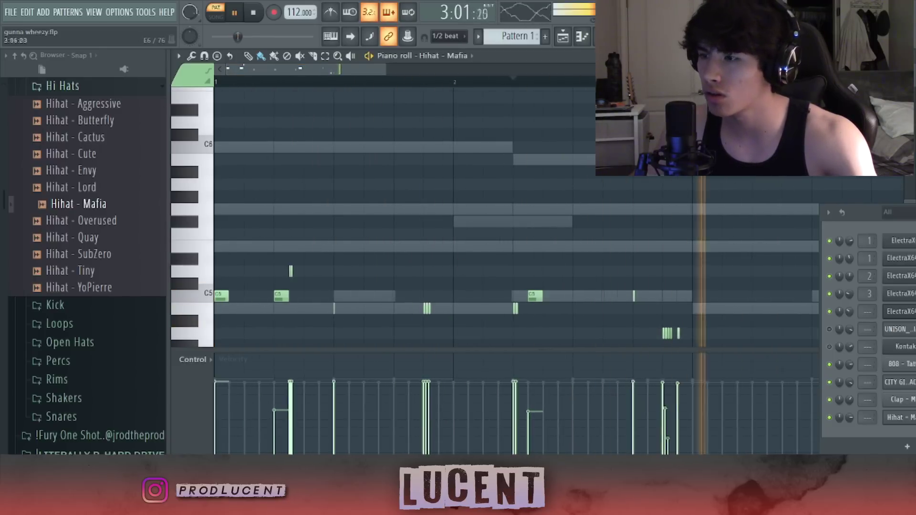
key(ctrl+a)
key(space)
key(ctrl+d)
drag(457, 84, 2, 100)
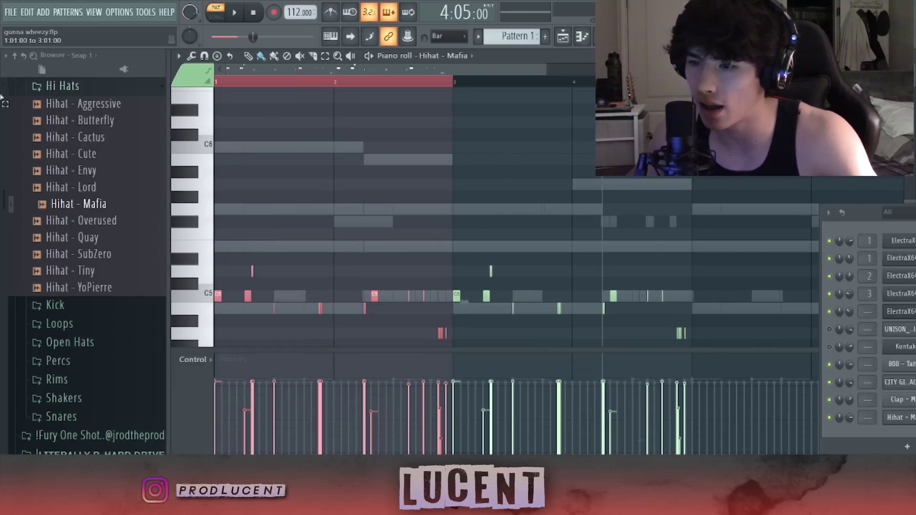
key(ctrl+a)
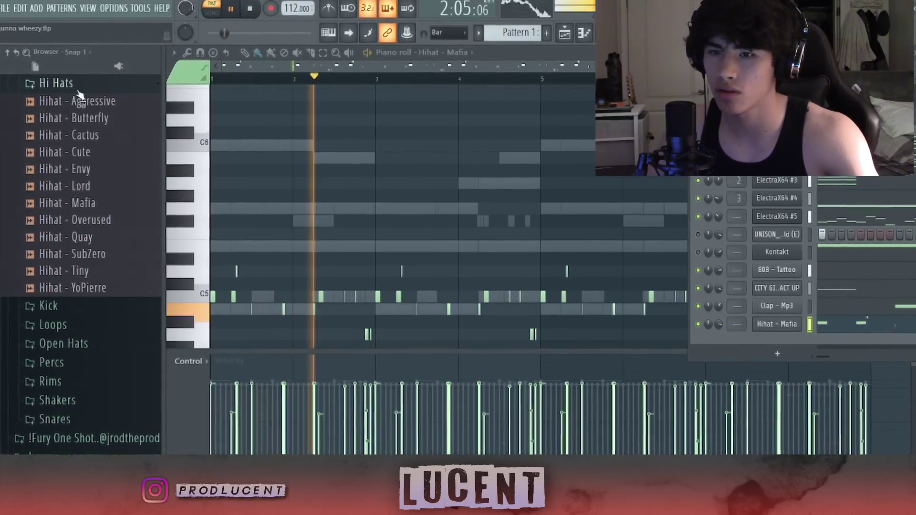
Browse the drum kit folders to add Open Hat - Killie, Perc - Order and Rim - Tsunami, with a C5 rim hit in bar 2
click(80, 110)
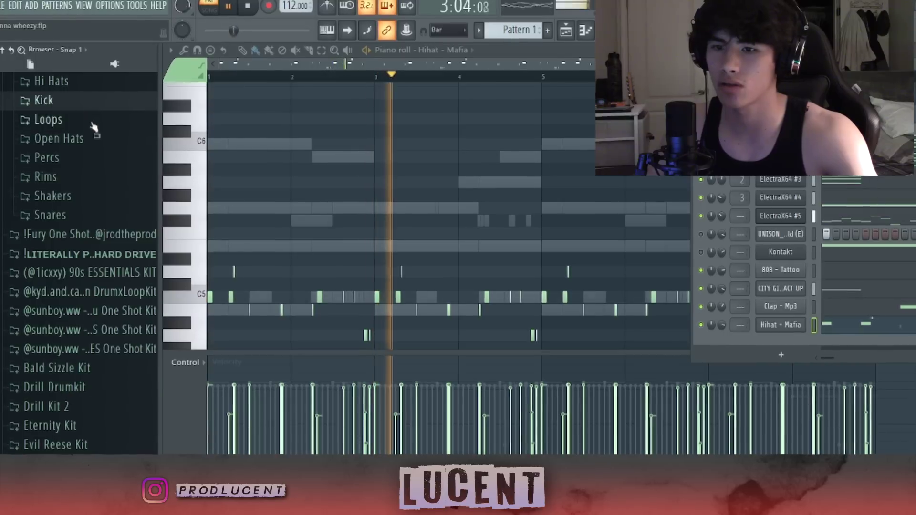
click(93, 121)
click(56, 224)
click(125, 309)
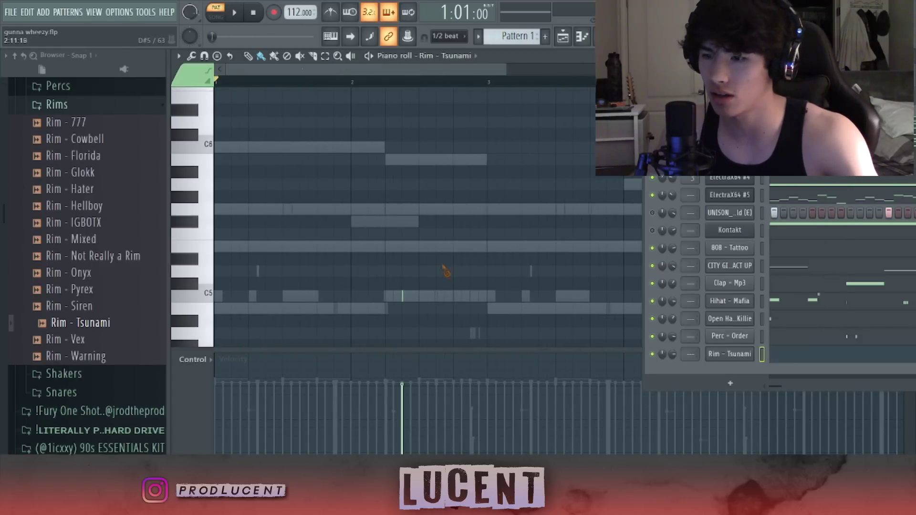
key(space)
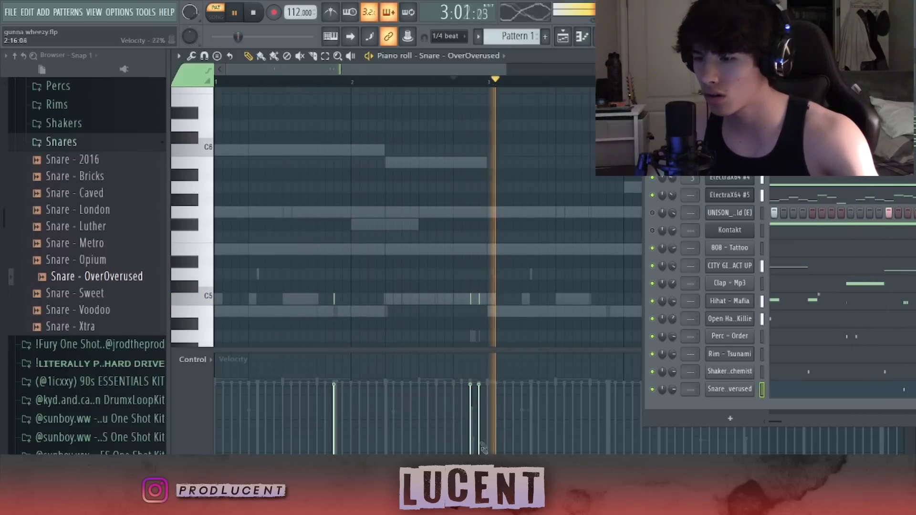
Lower the two Snare - OverOverused hits at the end of bar 2 to A4 and add a C5 snare hit late in bar 3
drag(484, 315, 467, 336)
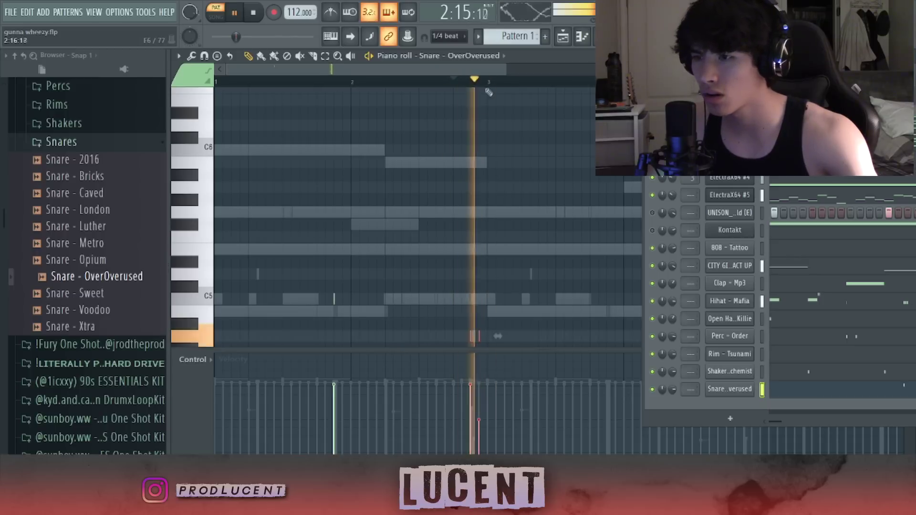
click(606, 299)
click(535, 82)
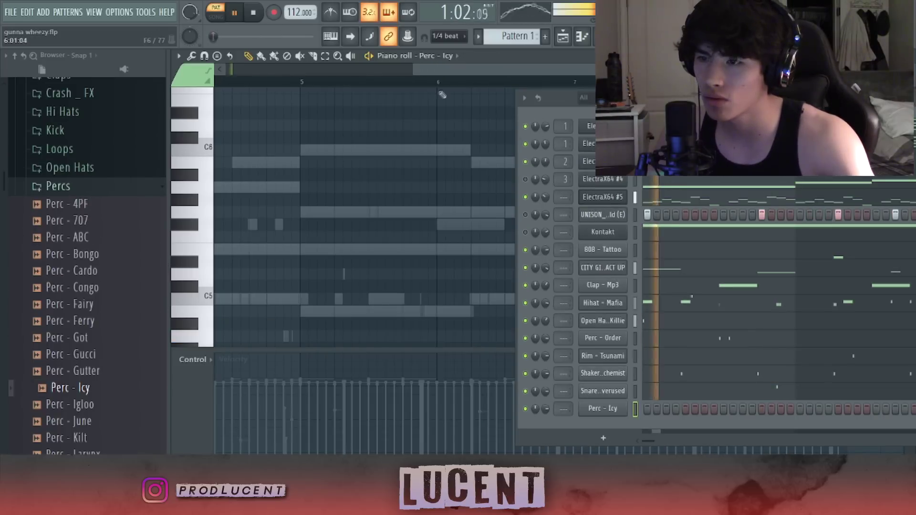
Place Perc - Icy hits on C5 at the third beat of bars 1 and 2 and repeat them through the pattern
click(286, 300)
click(420, 299)
drag(494, 86, 533, 74)
drag(249, 82, 592, 82)
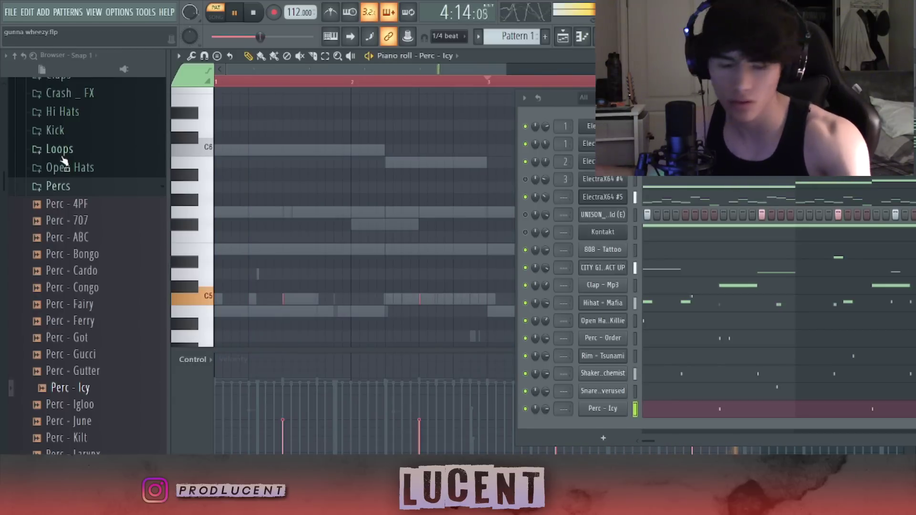
Increase the fade-out of the Perc - Icy sample in its channel settings
click(447, 92)
drag(487, 307, 486, 293)
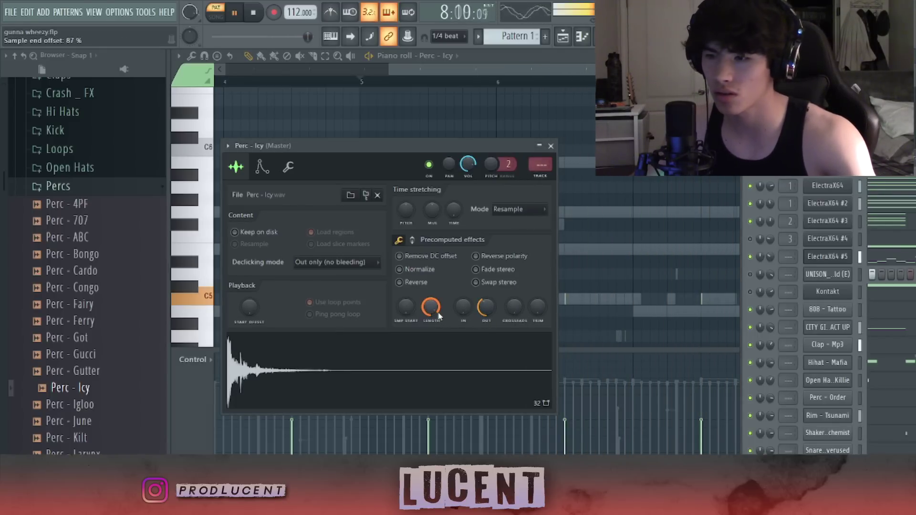
Switch from the Percs folder to add Kick - Rack V2 hits on C5, and duplicate the four-bar kick pattern into bars 5 to 8
click(59, 186)
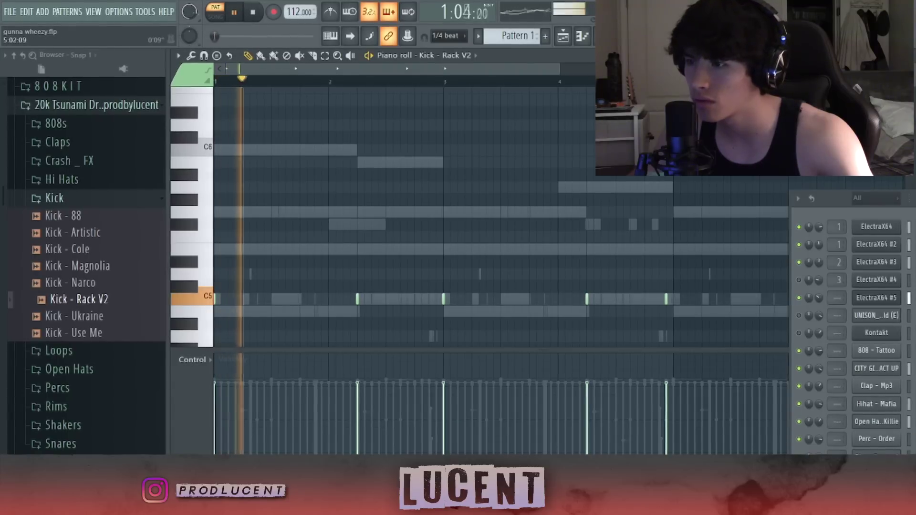
key(ctrl+a)
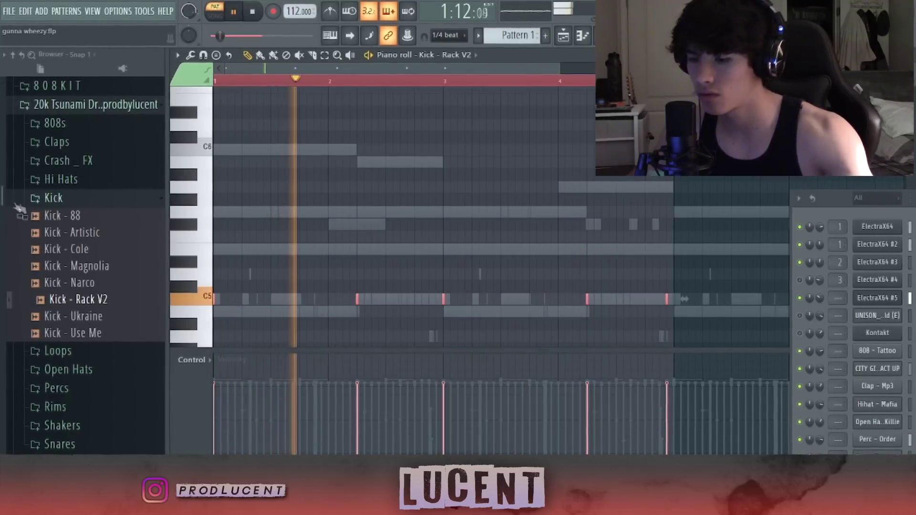
key(ctrl+d)
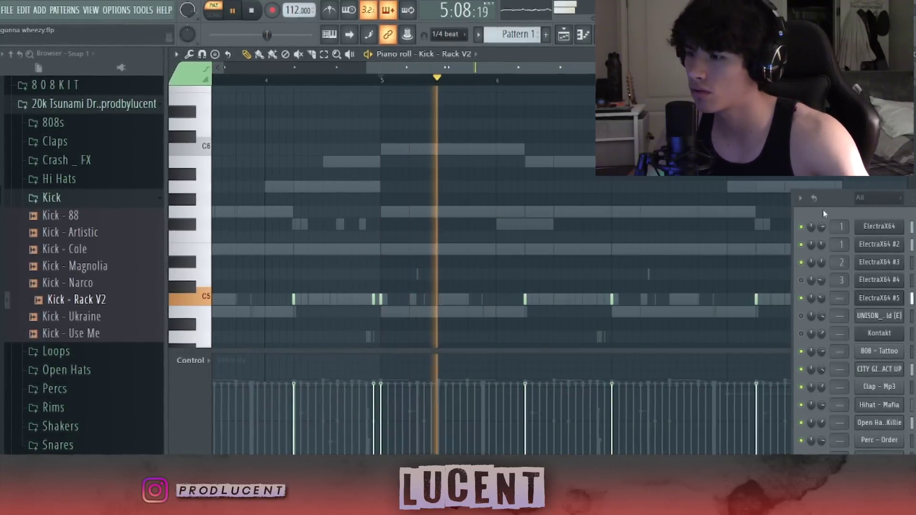
Lower the Kontakt channel's volume to 58% and move the channel rack clear of the piano roll
drag(840, 197, 682, 71)
scroll(667, 422, down, 5)
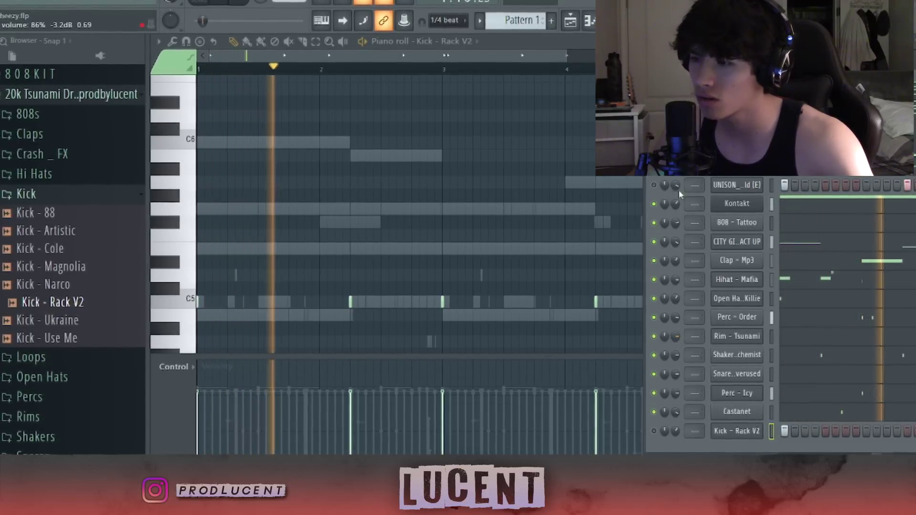
drag(676, 204, 676, 208)
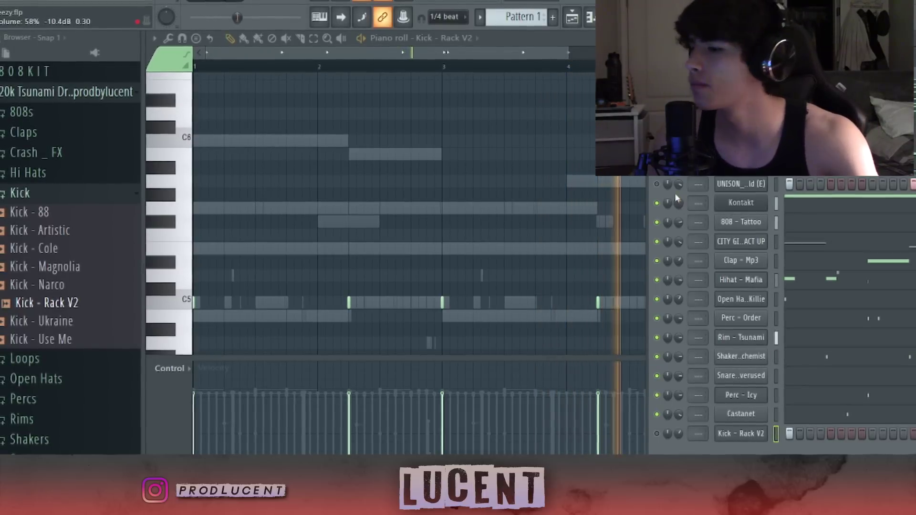
drag(708, 162, 750, 420)
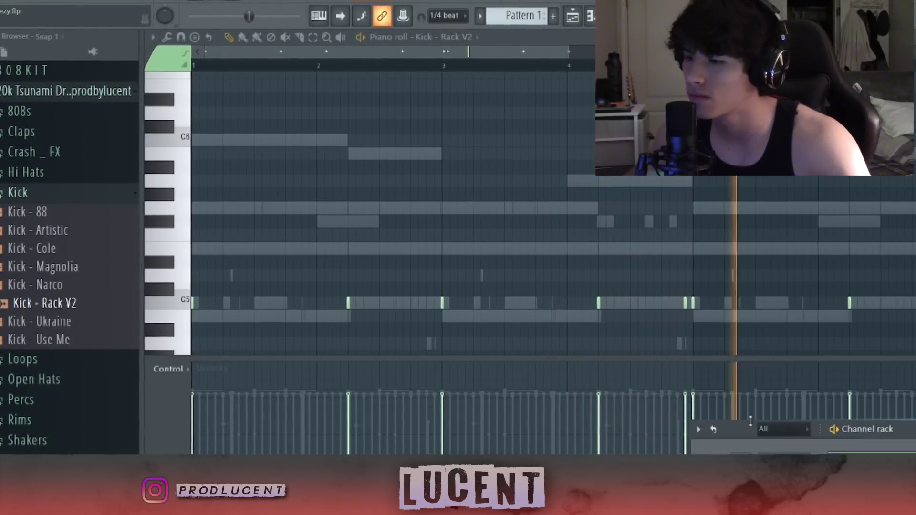
drag(569, 49, 778, 50)
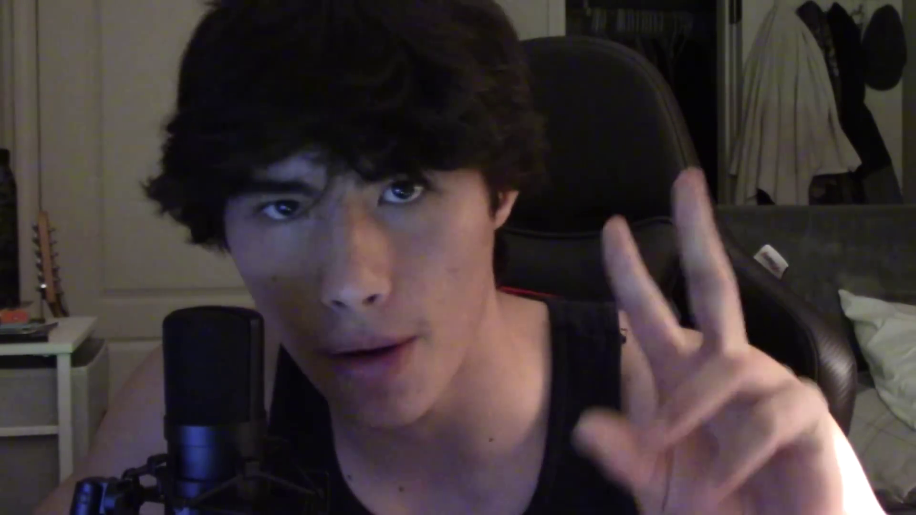
Play the full song arrangement from the playlist
click(233, 16)
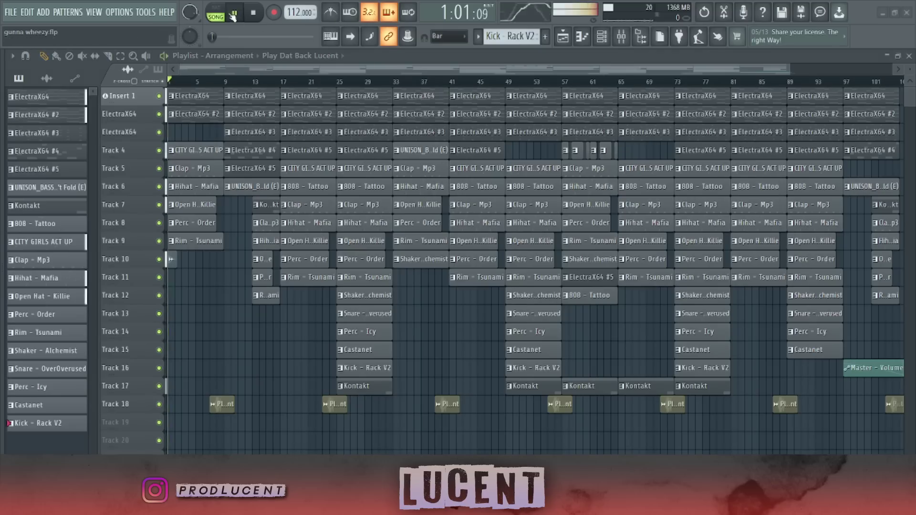